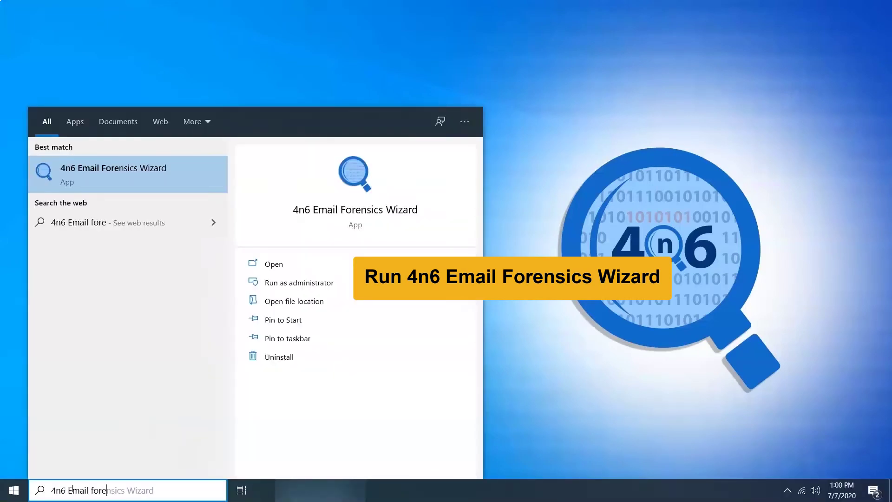
# Step: Search the Start menu for '4n6 Email forensics Wizard'
pyautogui.write('nsics Wizard')
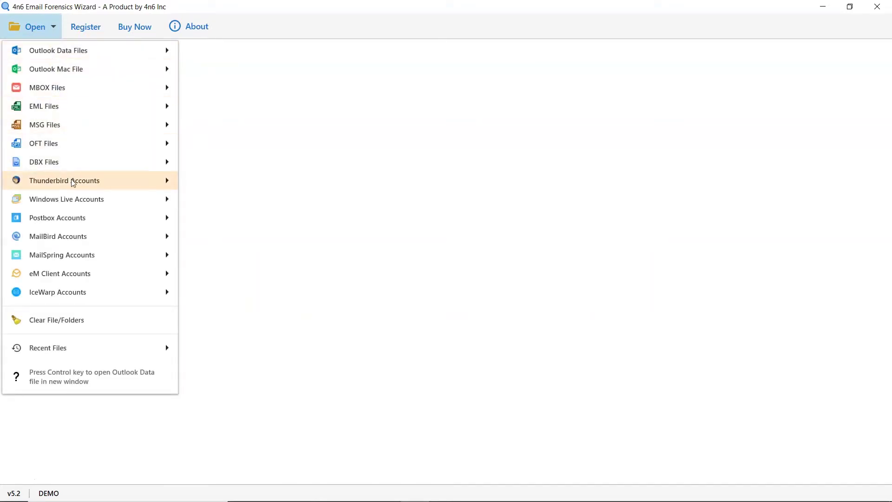
pyautogui.moveTo(64, 180)
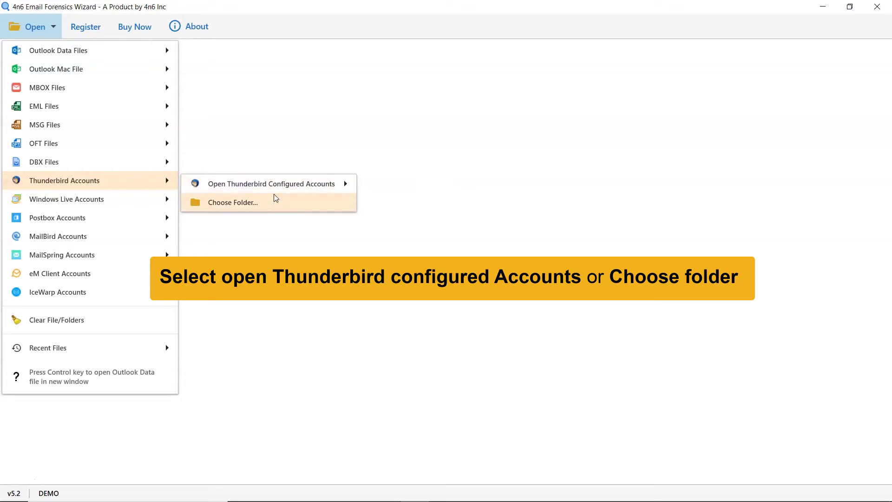
pyautogui.moveTo(271, 184)
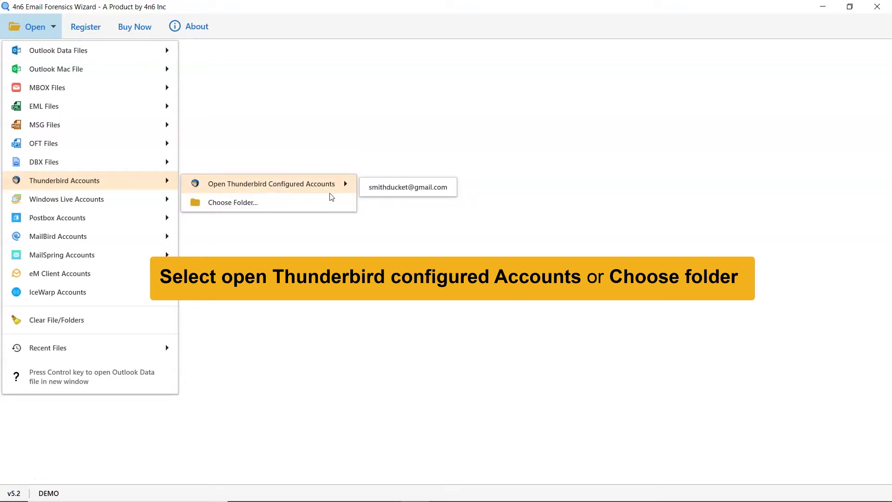
# Step: Load the configured Thunderbird account, showing All Mail, Important, Sent Mail and INBOX
pyautogui.click(391, 192)
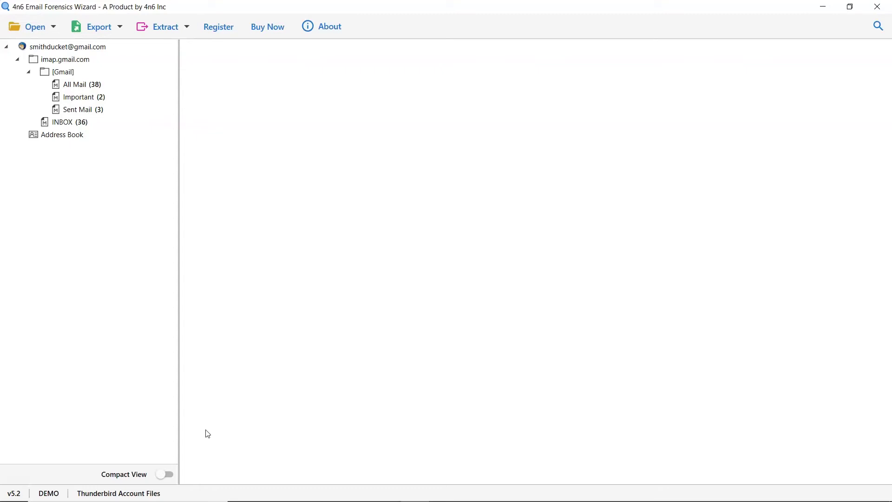
pyautogui.click(165, 474)
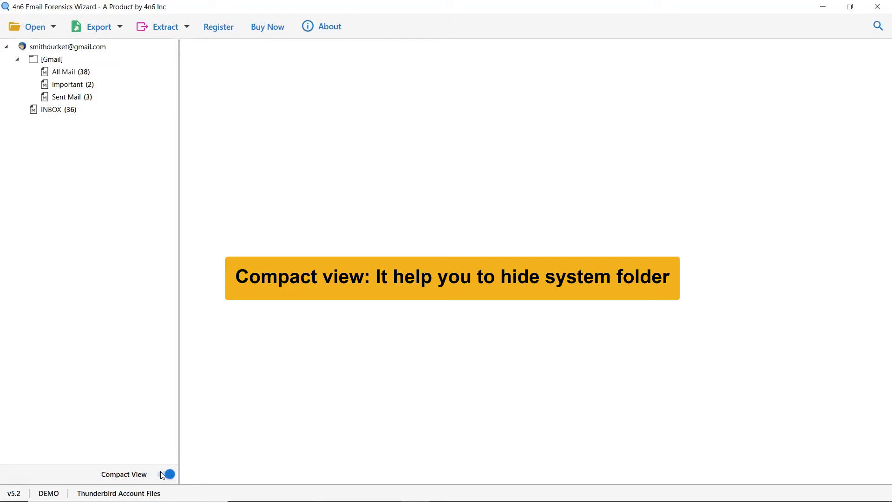
pyautogui.click(167, 474)
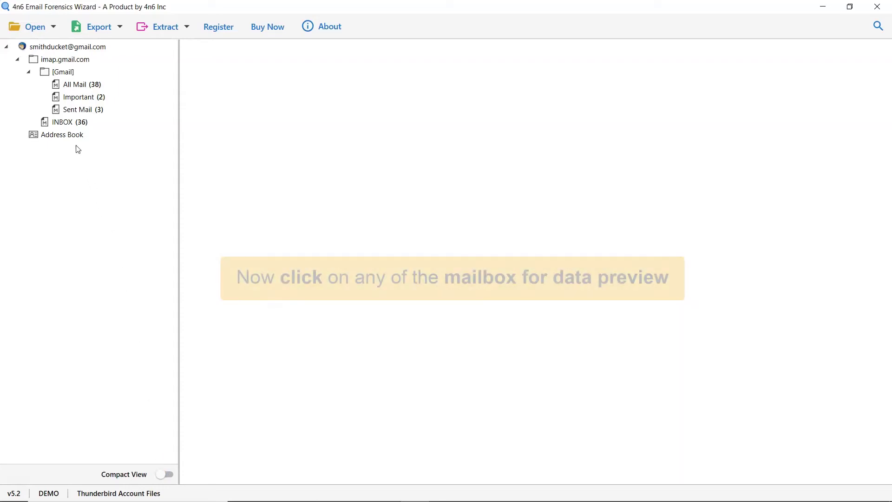
# Step: Show the 36 INBOX messages and preview 'Fwd: This Might be Stopping Your Growth'
pyautogui.click(66, 124)
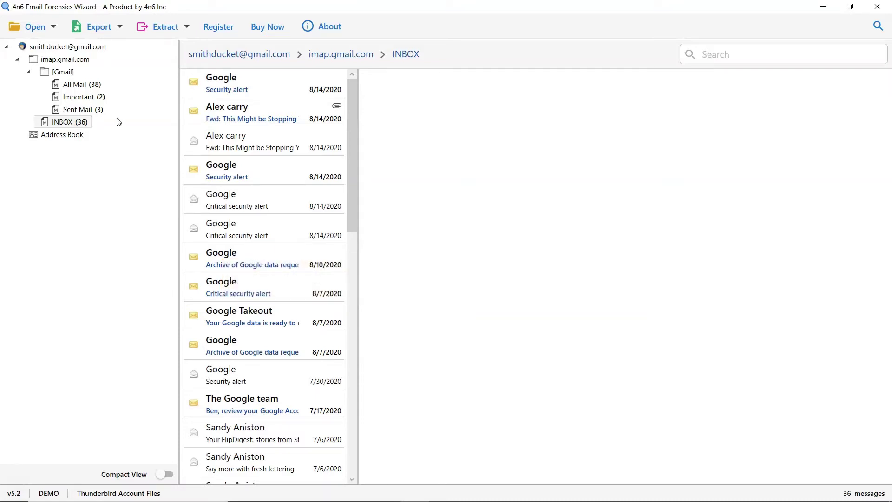
pyautogui.click(258, 116)
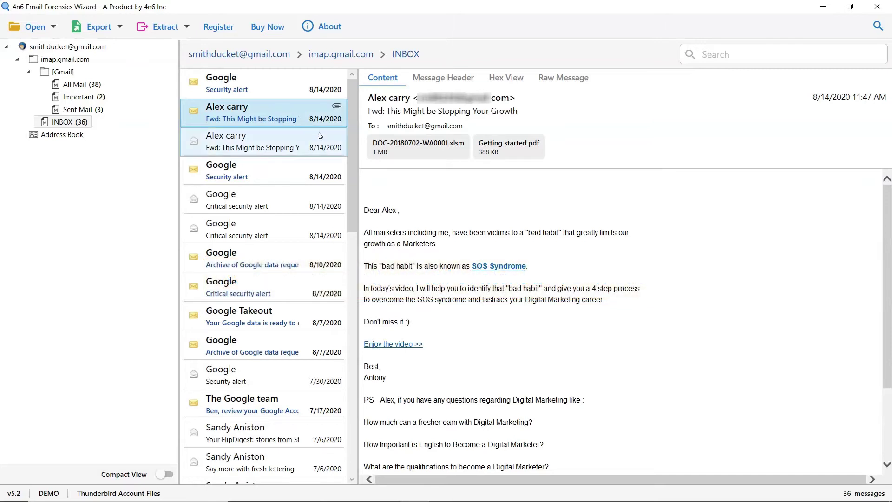
pyautogui.rightClick(411, 154)
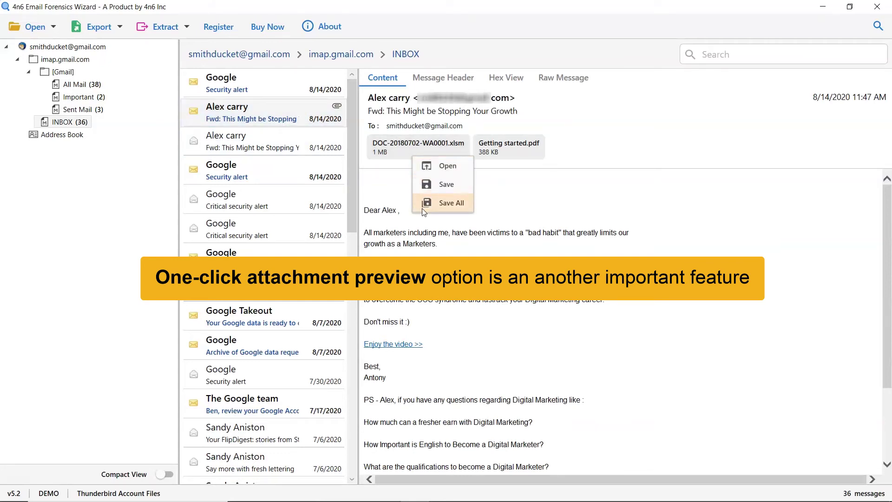
pyautogui.click(419, 175)
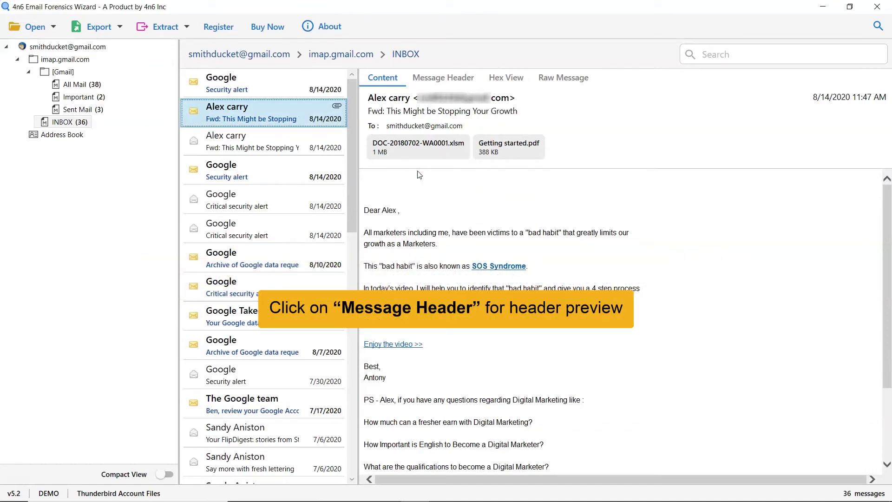
# Step: Inspect the forwarded email's message header, then view its hex dump
pyautogui.click(437, 86)
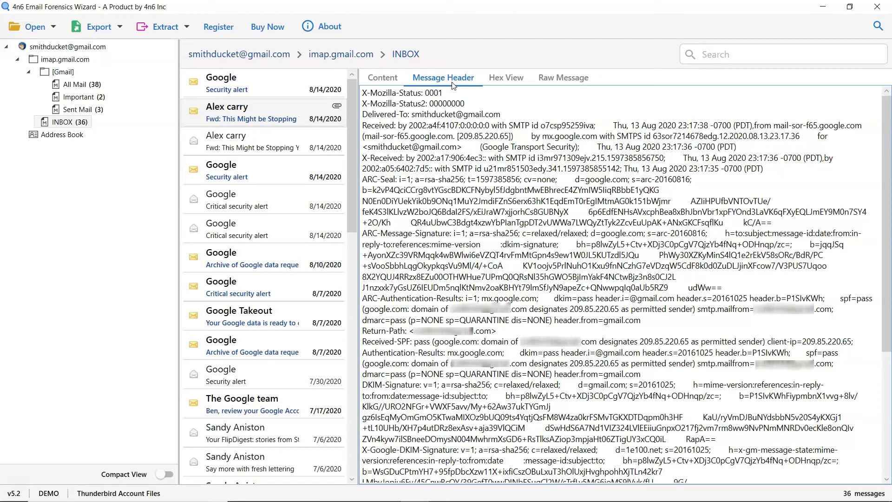
pyautogui.click(508, 81)
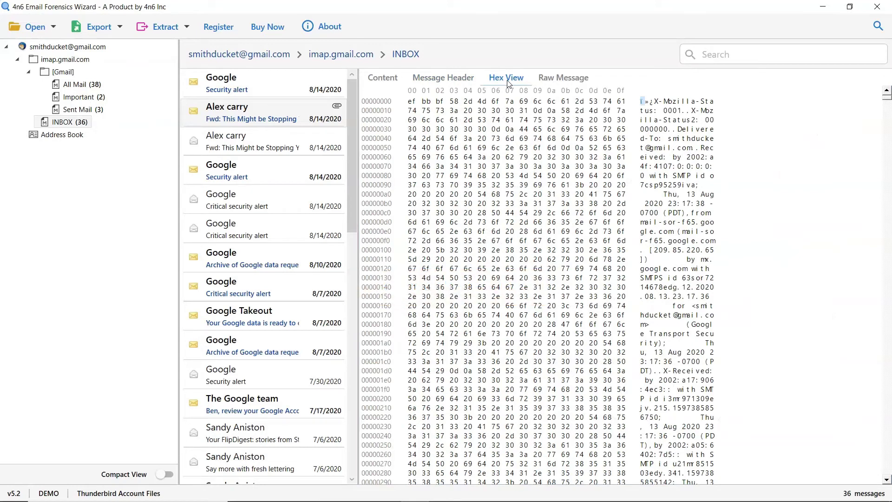
# Step: Show the forwarded email's raw MIME source with routing and authentication lines
pyautogui.click(557, 80)
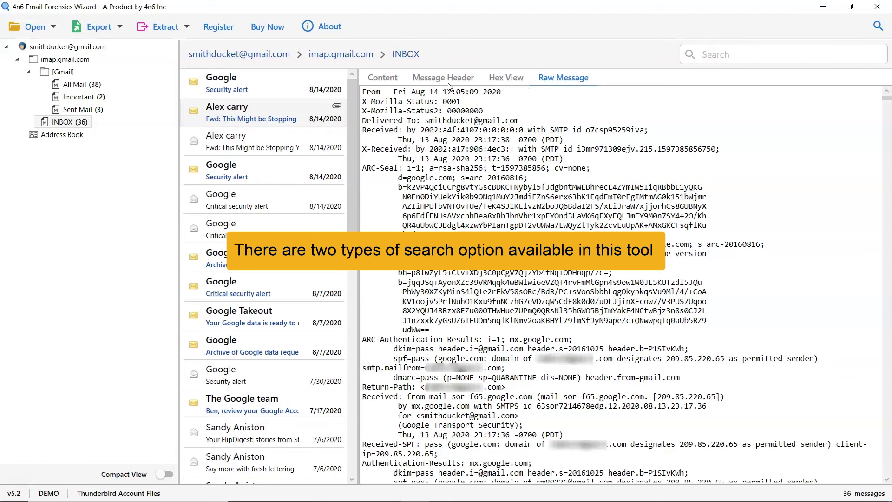
# Step: Render the forwarded growth email as readable content again, with both attachments listed
pyautogui.click(383, 80)
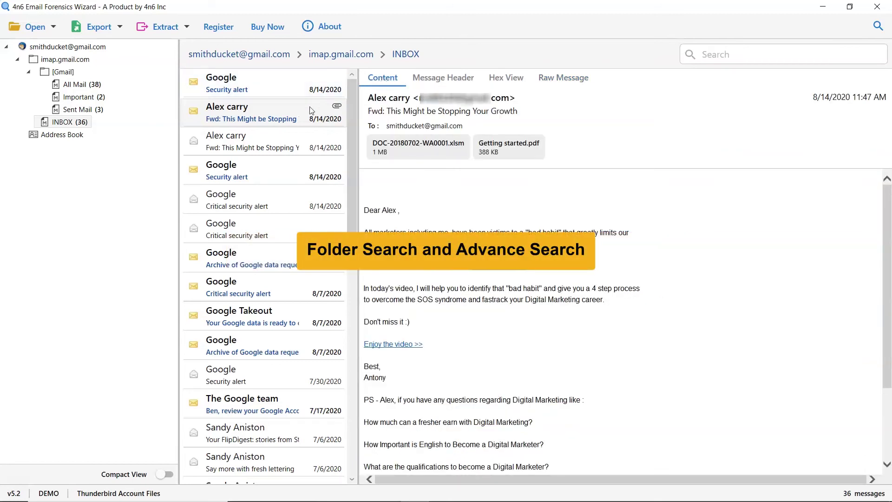
pyautogui.click(283, 116)
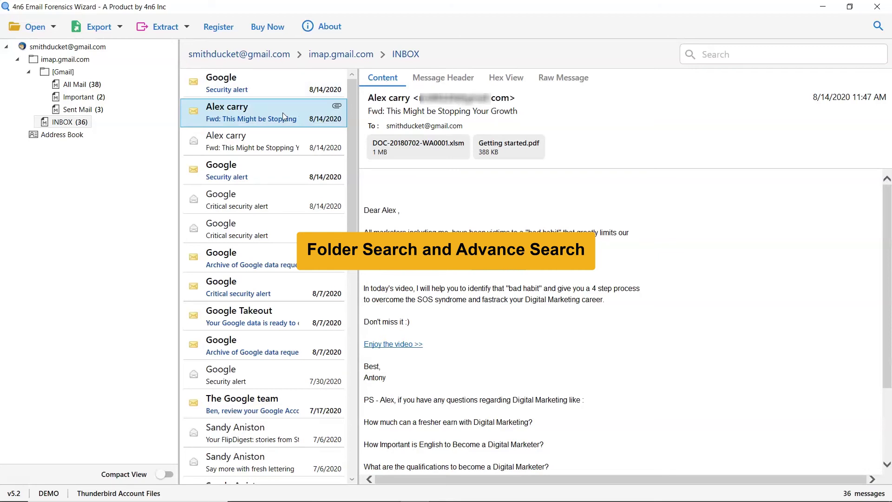